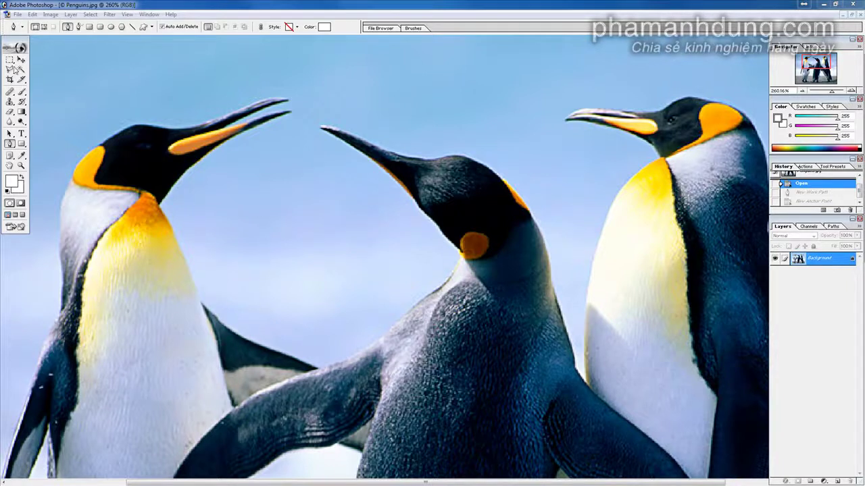
Step: Trace a trial freehand outline along the beak, discard it, and return to the Pen tool
{"action": "left_click", "coordinate": [15, 71]}
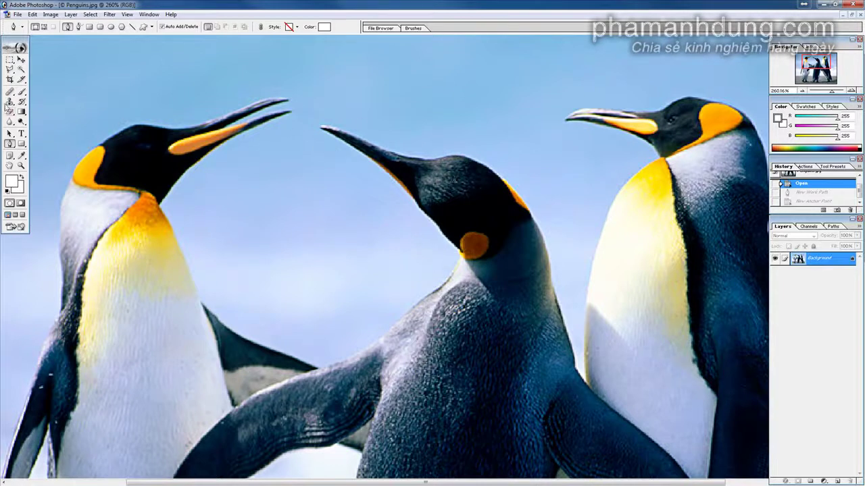
{"action": "left_click", "coordinate": [11, 70]}
{"action": "mouse_move", "coordinate": [323, 122]}
{"action": "left_mouse_down"}
{"action": "mouse_move", "coordinate": [421, 155]}
{"action": "mouse_move", "coordinate": [455, 142]}
{"action": "mouse_move", "coordinate": [420, 102]}
{"action": "mouse_move", "coordinate": [502, 125]}
{"action": "mouse_move", "coordinate": [534, 187]}
{"action": "mouse_move", "coordinate": [473, 240]}
{"action": "mouse_move", "coordinate": [324, 193]}
{"action": "mouse_move", "coordinate": [48, 160]}
{"action": "left_mouse_up"}
{"action": "key", "text": "Escape"}
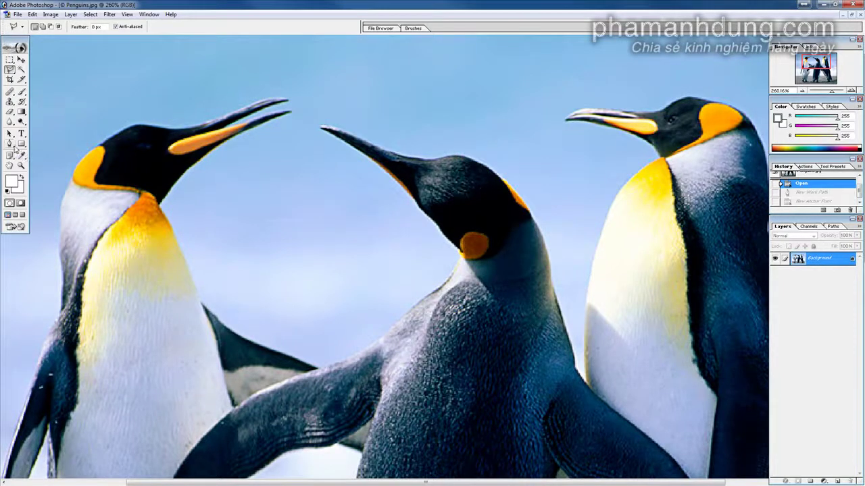
{"action": "left_click", "coordinate": [9, 144]}
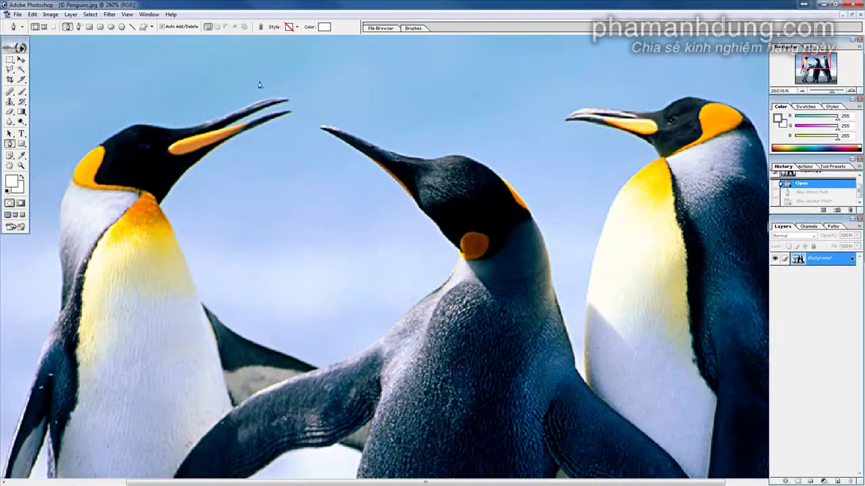
Step: Draw a closed, curved test shape with the Pen tool near the beak
{"action": "left_click", "coordinate": [327, 110]}
{"action": "left_click_drag", "start_coordinate": [427, 119], "coordinate": [436, 136]}
{"action": "left_click", "coordinate": [421, 147]}
{"action": "left_click_drag", "start_coordinate": [344, 169], "coordinate": [257, 182]}
{"action": "left_click", "coordinate": [233, 144]}
{"action": "left_click", "coordinate": [300, 124]}
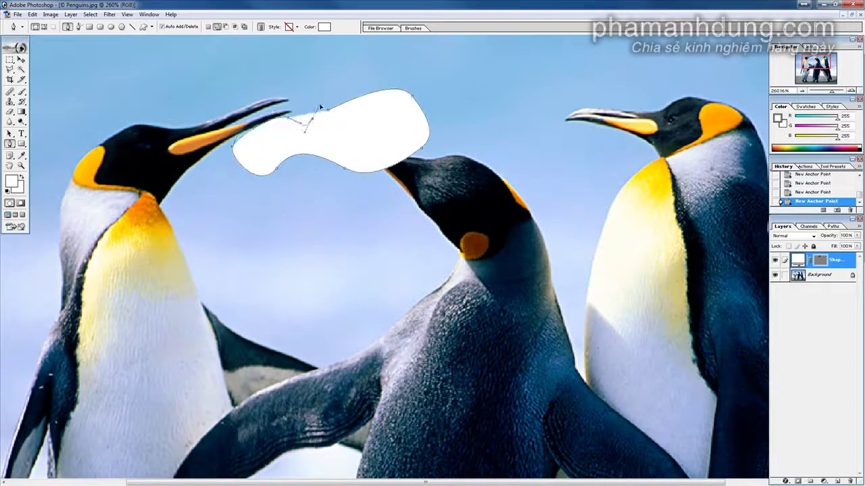
{"action": "left_click", "coordinate": [331, 112]}
{"action": "key", "text": "Return"}
Step: Delete the trial shape layer and start a Paths-mode work path at the middle penguin's beak tip
{"action": "mouse_move", "coordinate": [840, 269]}
{"action": "left_mouse_down"}
{"action": "mouse_move", "coordinate": [806, 405]}
{"action": "mouse_move", "coordinate": [849, 481]}
{"action": "left_mouse_up"}
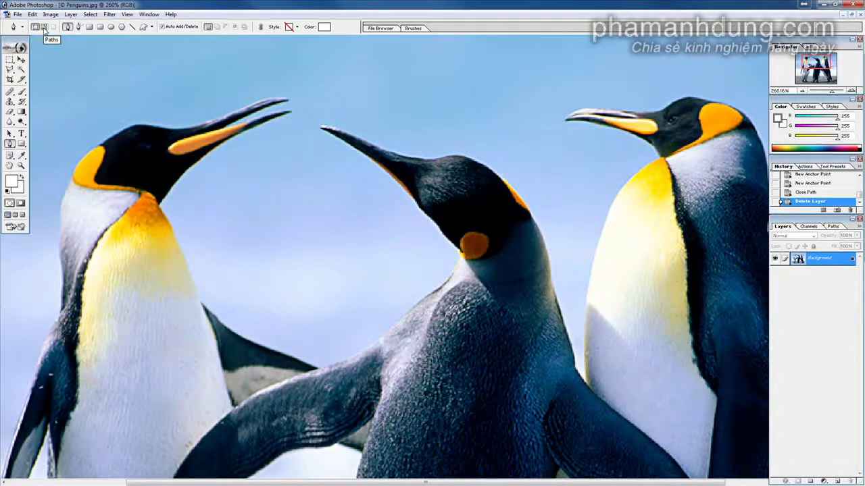
{"action": "left_click", "coordinate": [44, 27]}
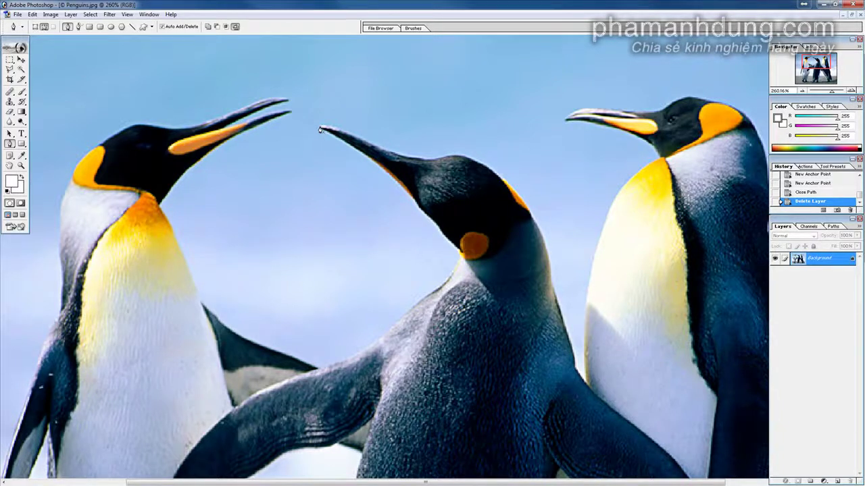
{"action": "left_click", "coordinate": [320, 129]}
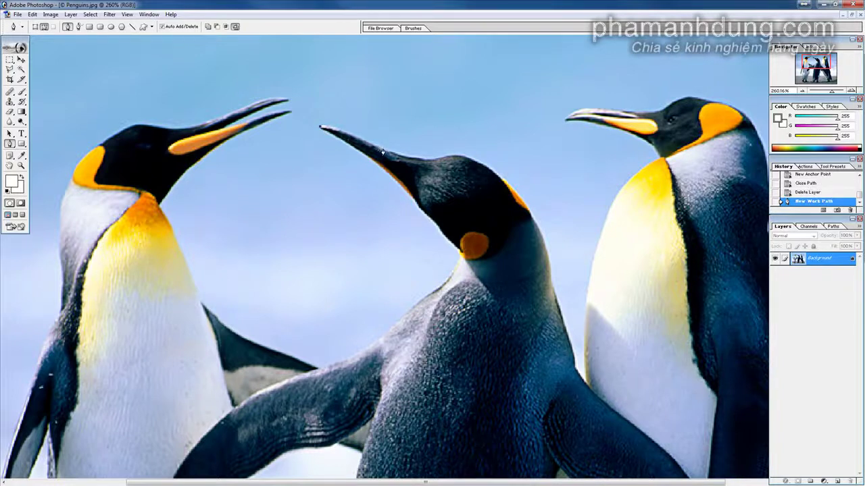
Step: Place curved anchors along the upper beak, undoing one misplaced anchor on the head
{"action": "left_click", "coordinate": [382, 151]}
{"action": "left_click_drag", "start_coordinate": [386, 152], "coordinate": [431, 176]}
{"action": "left_click_drag", "start_coordinate": [430, 175], "coordinate": [436, 180]}
{"action": "left_click_drag", "start_coordinate": [436, 180], "coordinate": [437, 179]}
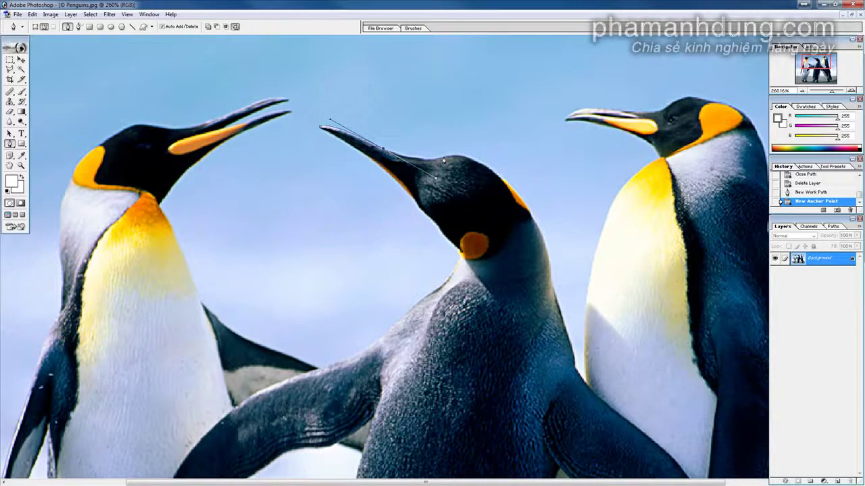
{"action": "left_click", "coordinate": [443, 158]}
{"action": "left_click", "coordinate": [446, 158]}
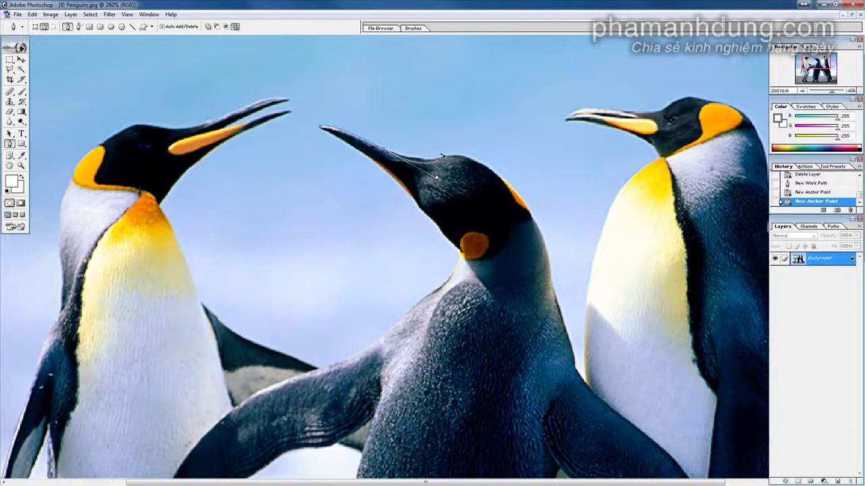
{"action": "key", "text": "ctrl+z"}
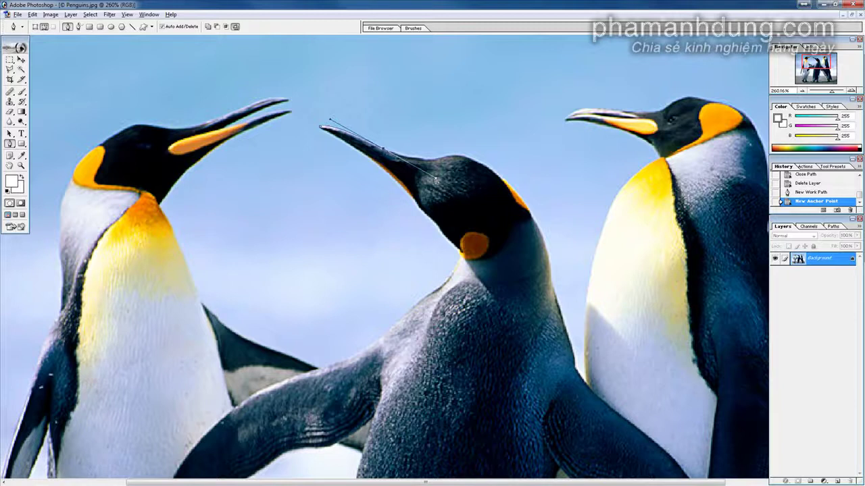
{"action": "left_click", "coordinate": [399, 156]}
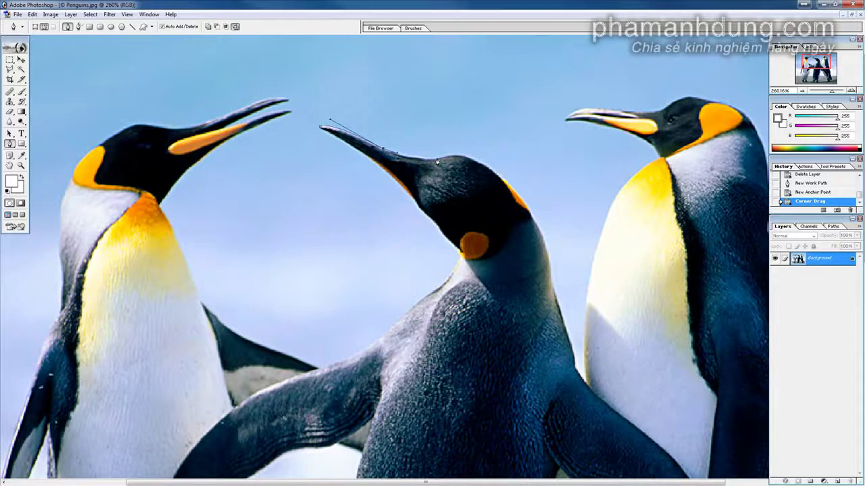
Step: Curve the path over the top of the penguin's head to the back of the head
{"action": "left_click_drag", "start_coordinate": [440, 161], "coordinate": [469, 155]}
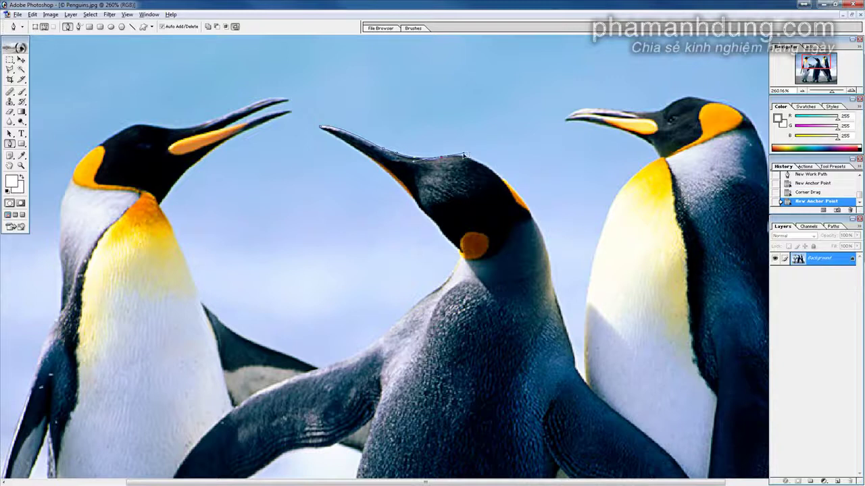
{"action": "left_click_drag", "start_coordinate": [450, 158], "coordinate": [457, 160]}
{"action": "mouse_move", "coordinate": [502, 181]}
{"action": "left_mouse_down"}
{"action": "mouse_move", "coordinate": [527, 210]}
{"action": "mouse_move", "coordinate": [547, 217]}
{"action": "left_mouse_up"}
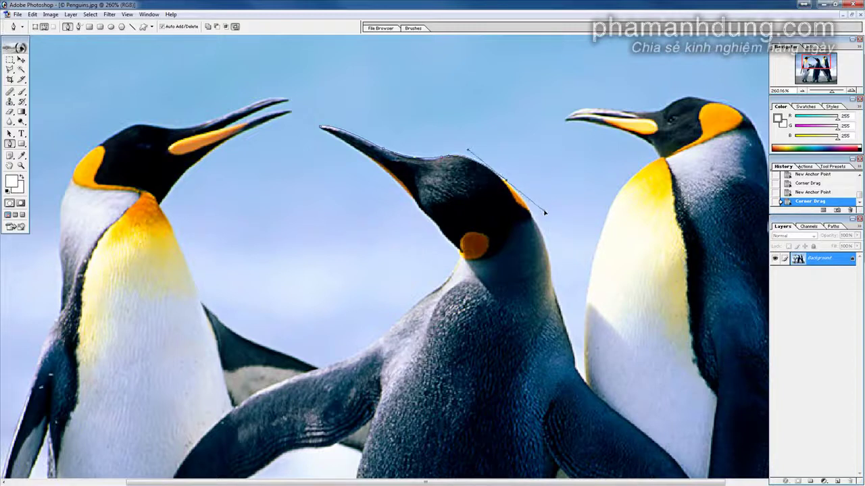
{"action": "left_click", "coordinate": [548, 218]}
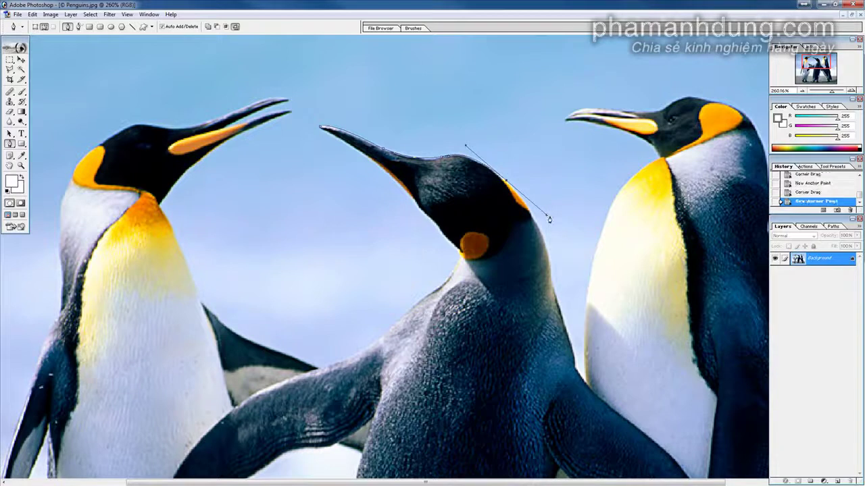
{"action": "mouse_move", "coordinate": [549, 220]}
{"action": "left_mouse_down"}
{"action": "mouse_move", "coordinate": [517, 194]}
{"action": "mouse_move", "coordinate": [522, 201]}
{"action": "left_mouse_up"}
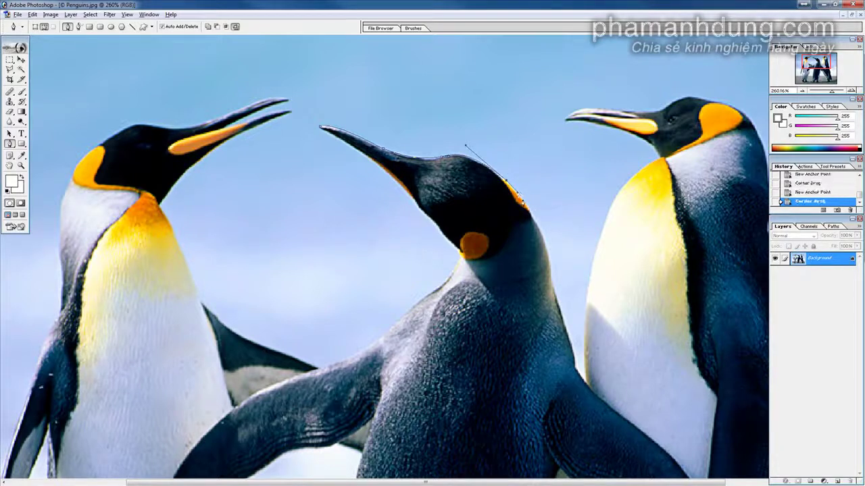
Step: Continue the path with anchors down the back of the neck and along the back edge
{"action": "mouse_move", "coordinate": [552, 277]}
{"action": "left_mouse_down"}
{"action": "mouse_move", "coordinate": [558, 334]}
{"action": "mouse_move", "coordinate": [552, 283]}
{"action": "left_mouse_up"}
{"action": "left_click", "coordinate": [563, 318]}
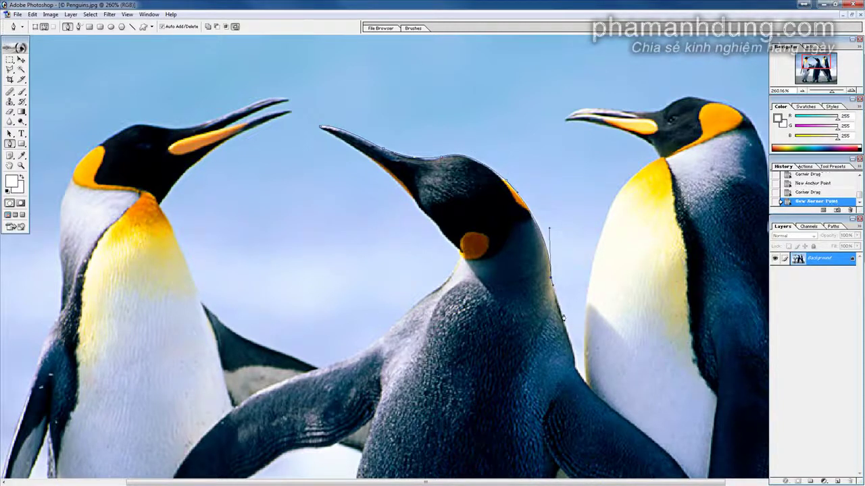
{"action": "left_click", "coordinate": [567, 336]}
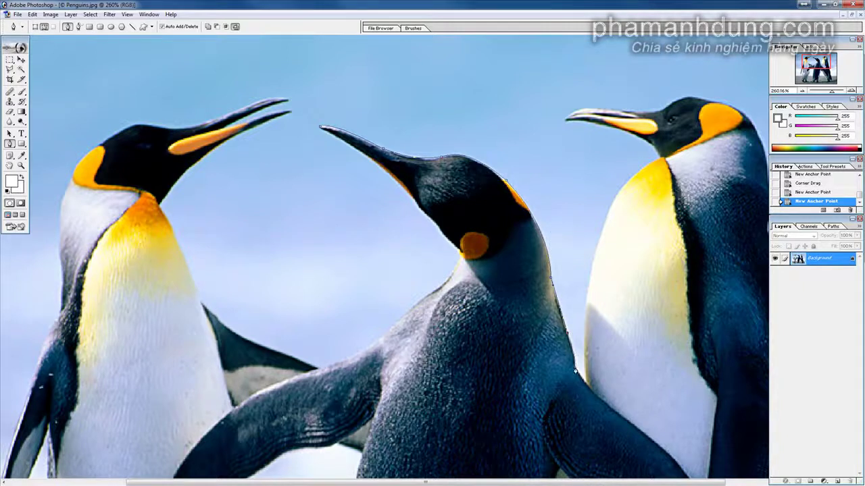
{"action": "left_click", "coordinate": [578, 377]}
Step: Run the path across the body and up the neck front, close it at the beak tip, and load it as a selection
{"action": "left_click", "coordinate": [410, 311]}
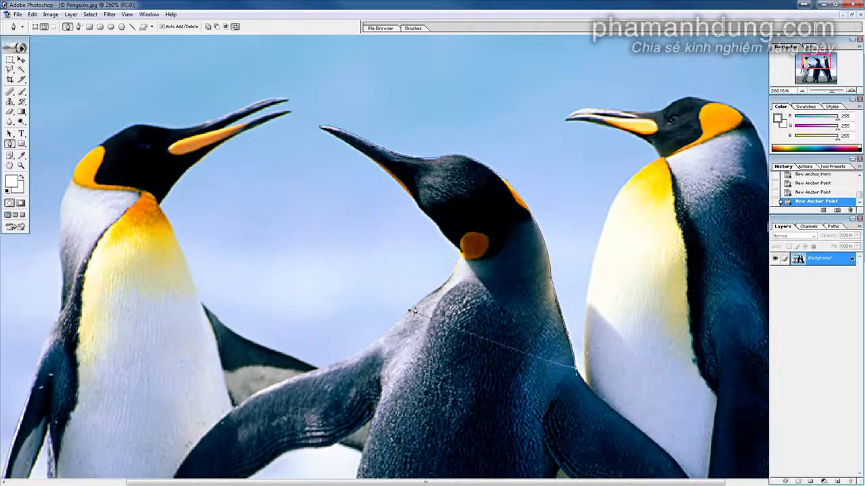
{"action": "left_click", "coordinate": [449, 275]}
{"action": "left_click", "coordinate": [458, 261]}
{"action": "left_click", "coordinate": [320, 128]}
{"action": "key", "text": "ctrl+Return"}
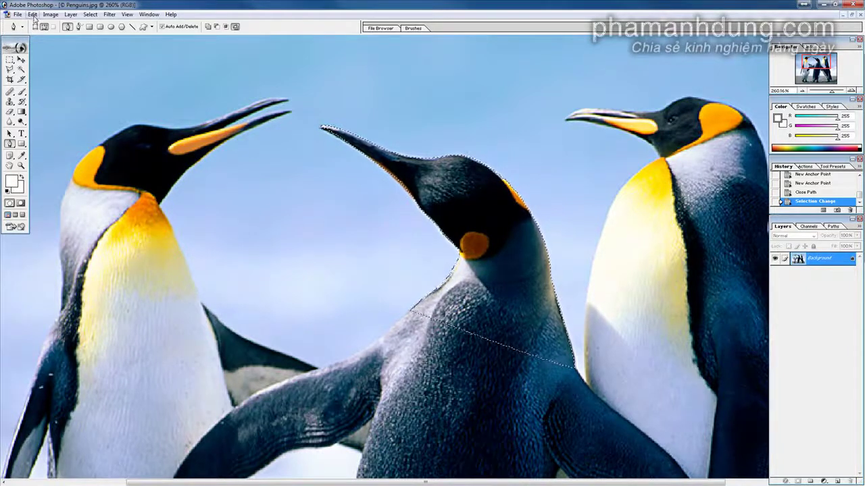
Step: Apply a 2-pixel feather to the head-and-neck selection with Alt+Ctrl+D
{"action": "left_click", "coordinate": [70, 14]}
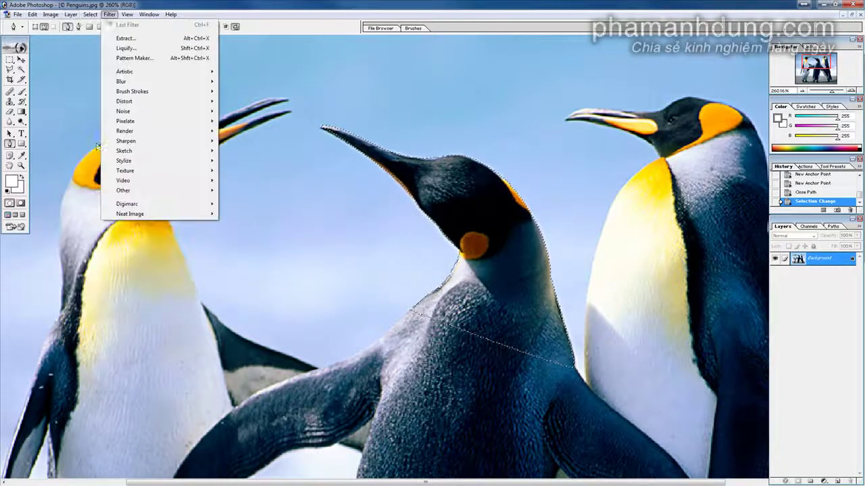
{"action": "mouse_move", "coordinate": [89, 14]}
{"action": "key", "text": "Escape"}
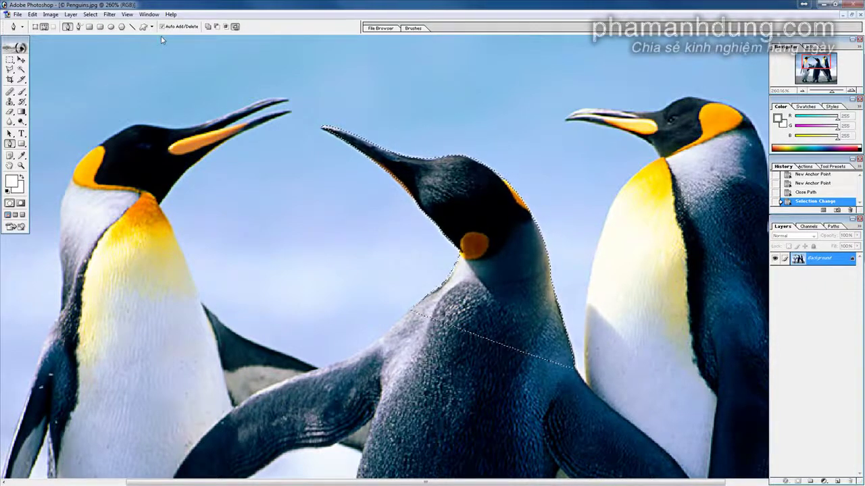
{"action": "key", "text": "ctrl+alt+d"}
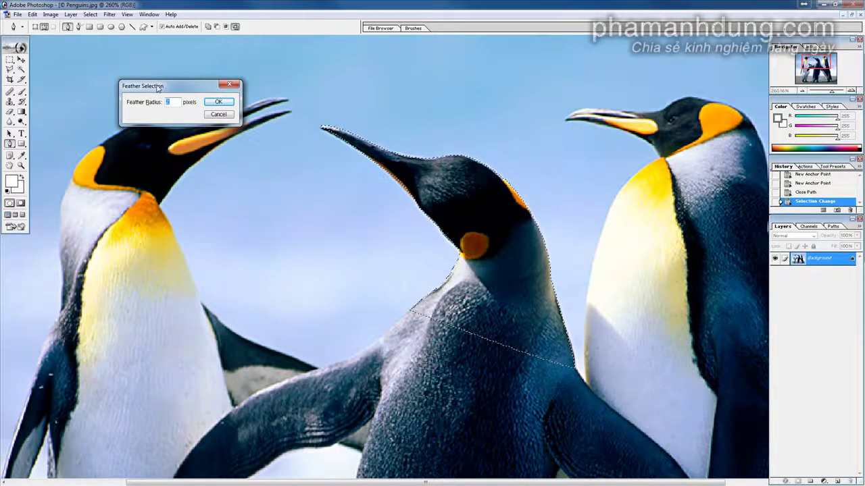
{"action": "type", "text": "2"}
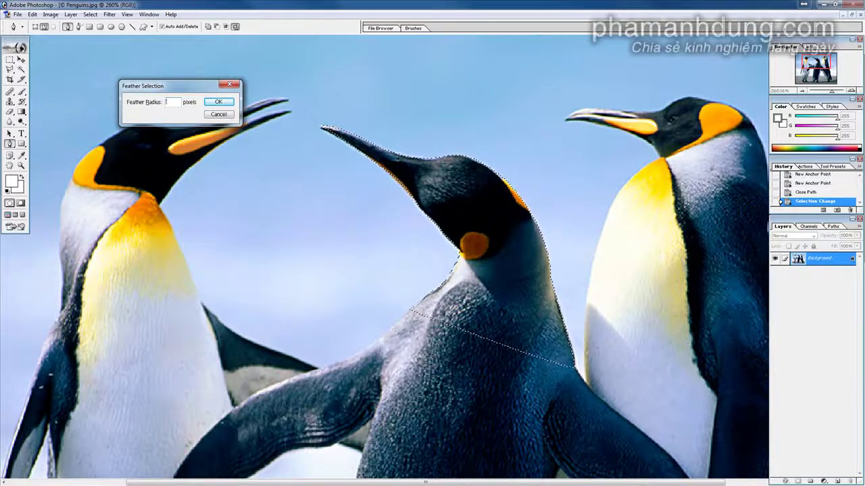
{"action": "key", "text": "Return"}
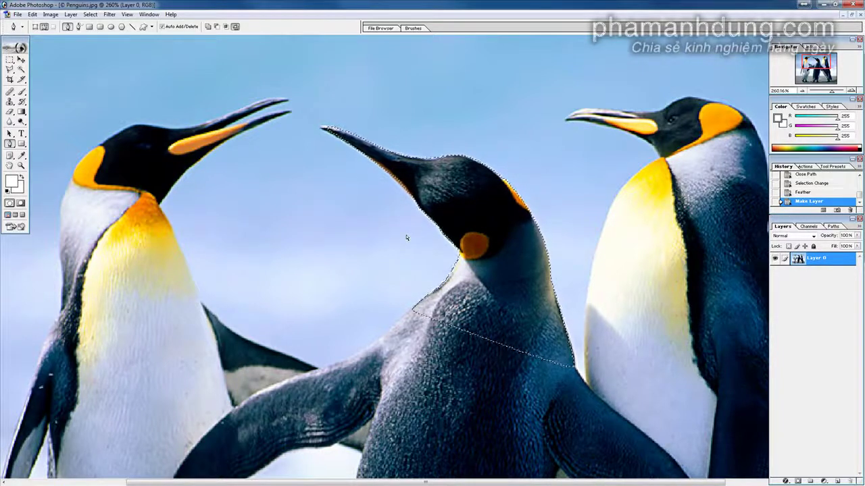
Step: Inverse the selection, delete the surrounding background, and deselect
{"action": "key", "text": "ctrl+shift+i"}
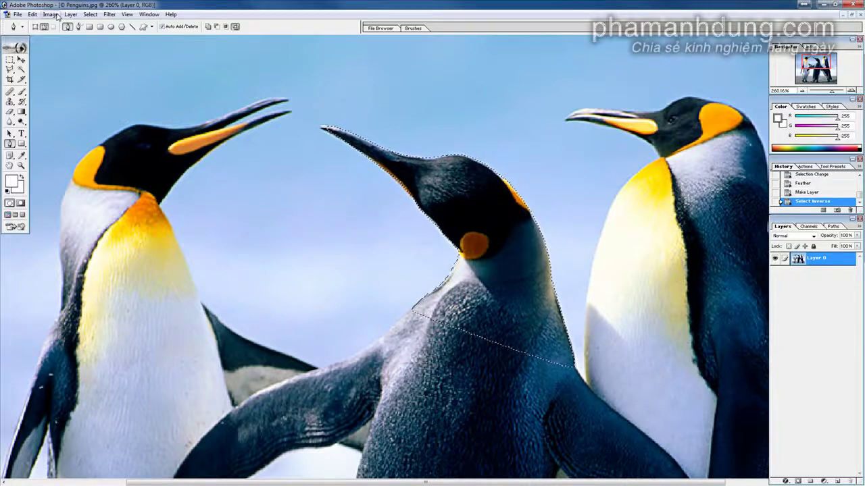
{"action": "left_click", "coordinate": [54, 14]}
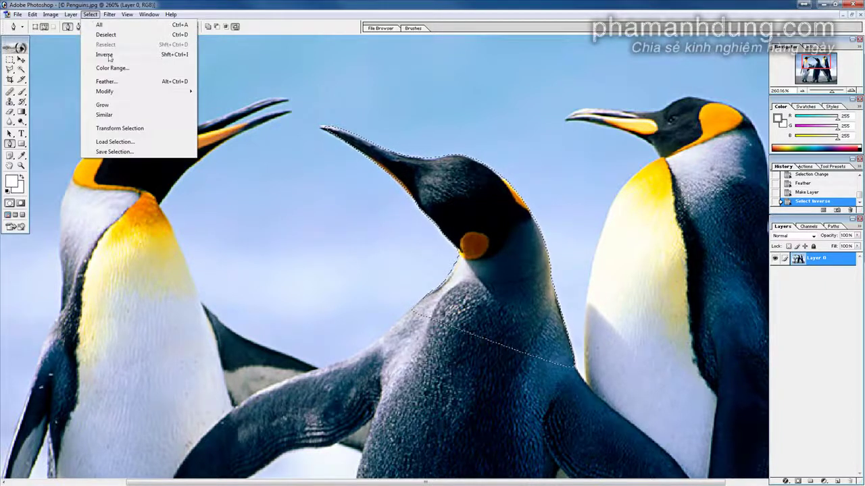
{"action": "left_click", "coordinate": [820, 358]}
{"action": "key", "text": "Delete"}
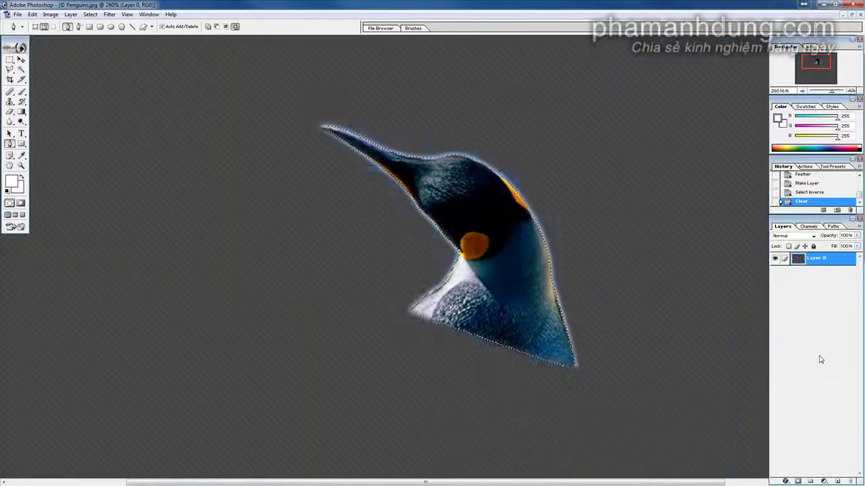
{"action": "key", "text": "ctrl+d"}
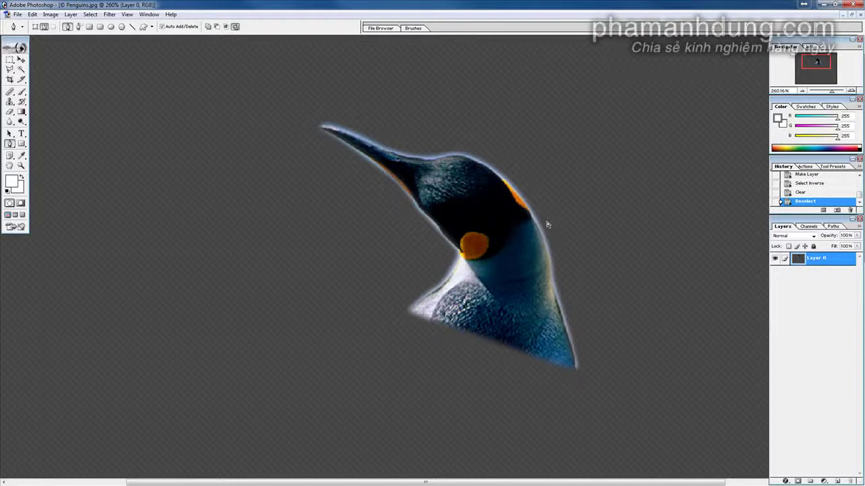
Step: Restore the selection, clear the pale halo two more times, then deselect
{"action": "key", "text": "ctrl+z"}
{"action": "key", "text": "Delete"}
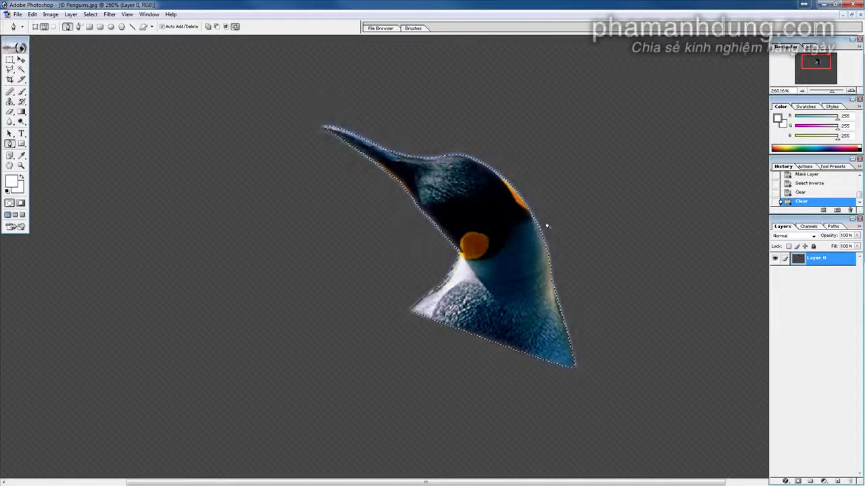
{"action": "key", "text": "Delete"}
{"action": "key", "text": "ctrl+d"}
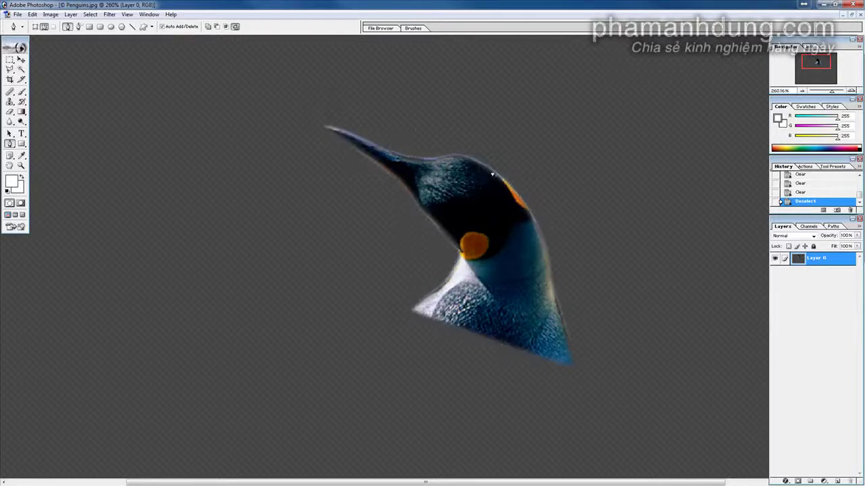